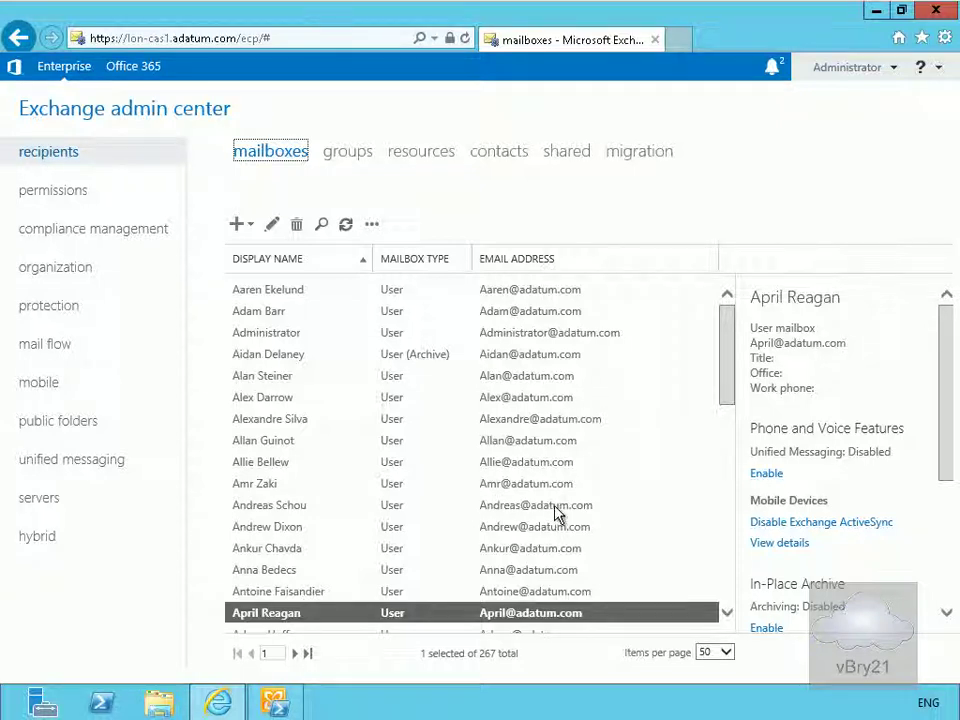
Create a distribution group with display name and alias TechDiscussion in the Adatum.com/IT unit.
left_click(356, 161)
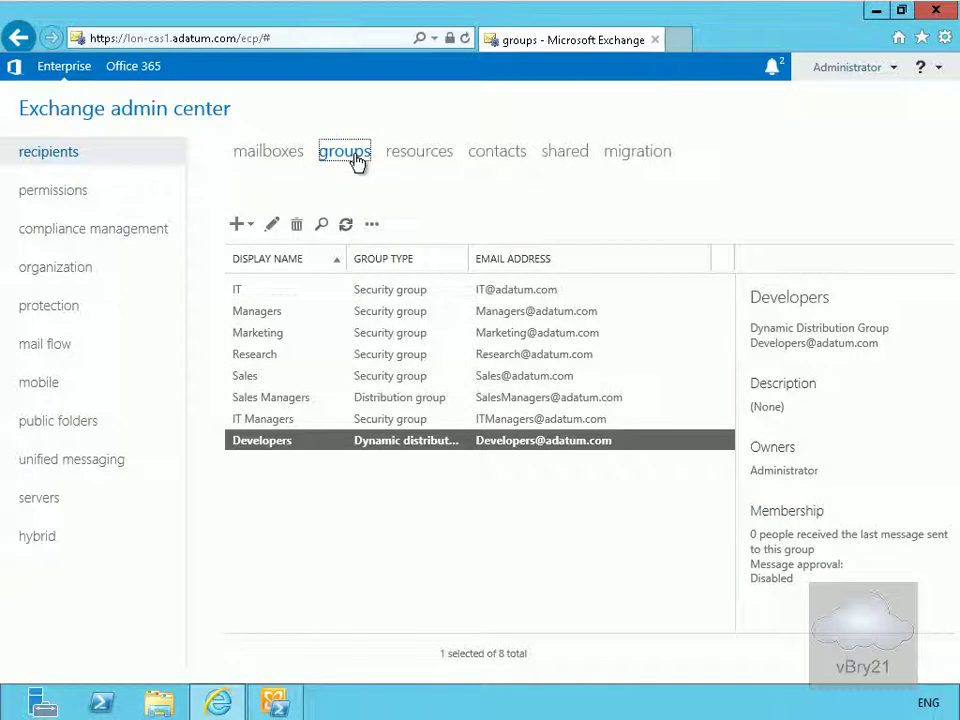
left_click(239, 226)
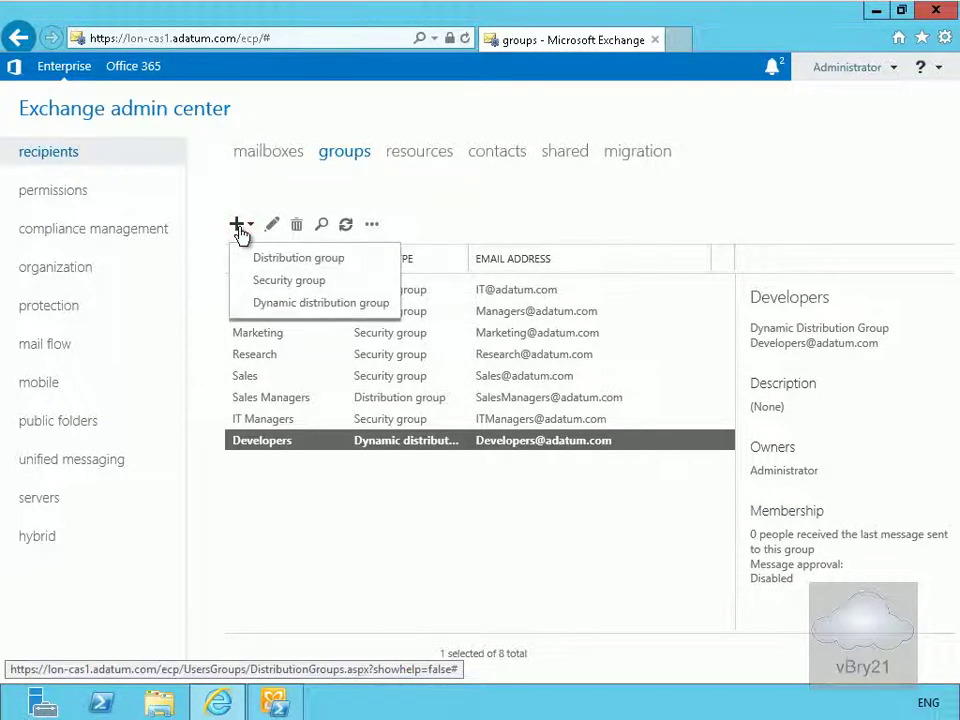
left_click(266, 258)
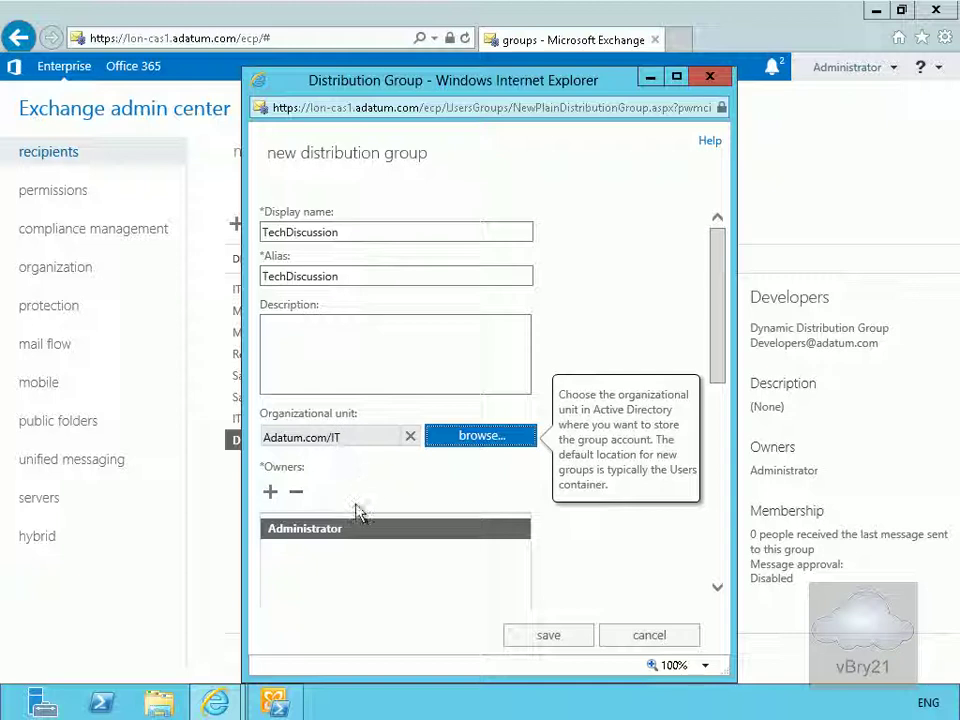
scroll(720, 595, "down", 5)
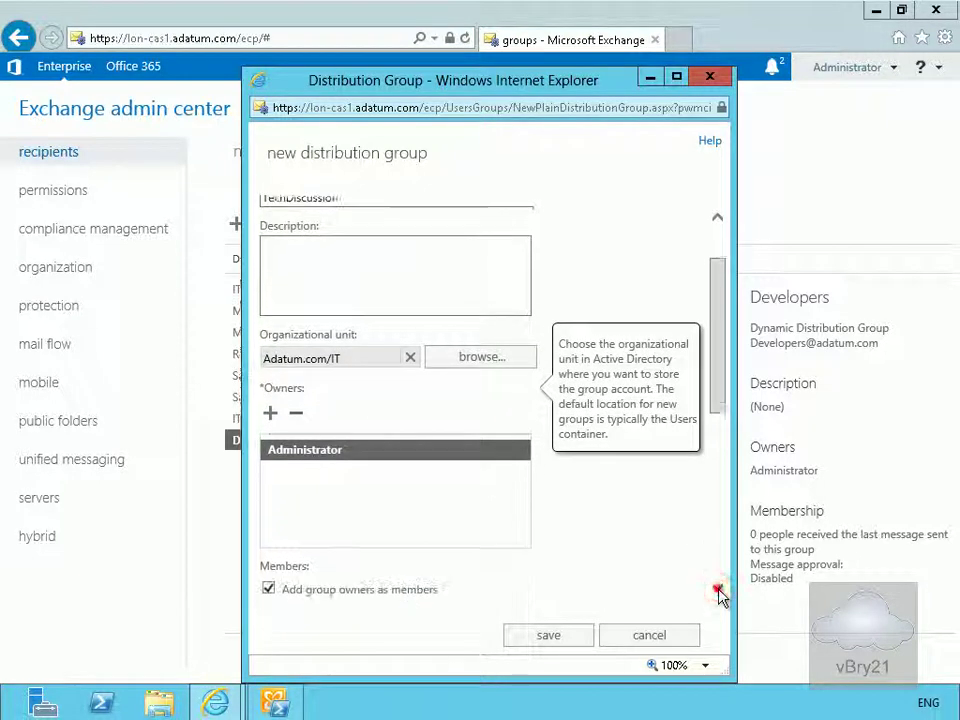
scroll(720, 595, "down", 5)
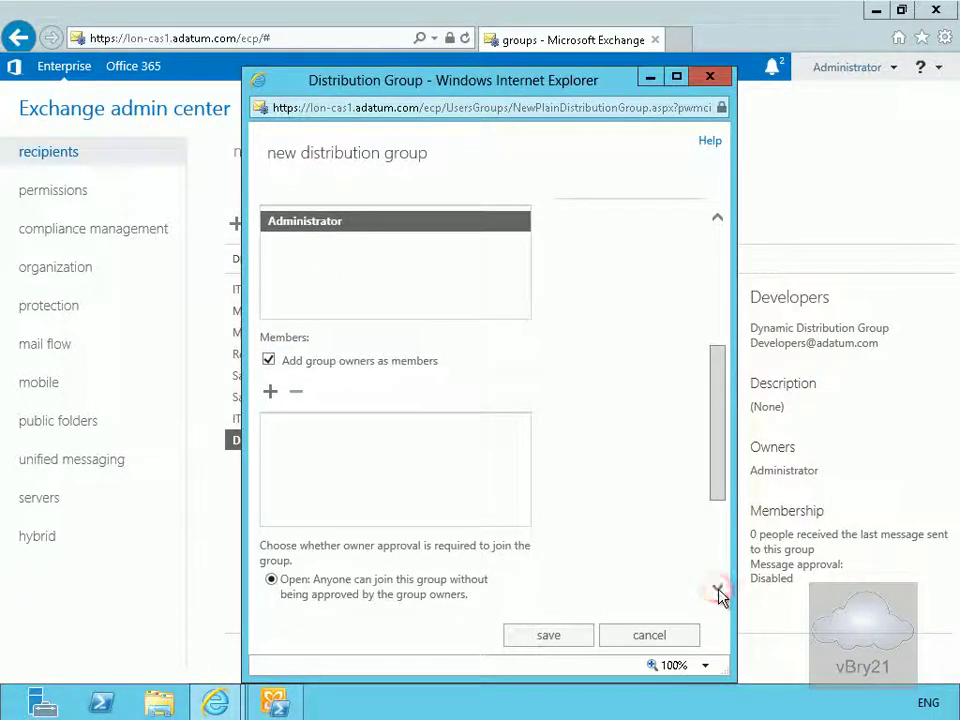
scroll(720, 595, "down", 2)
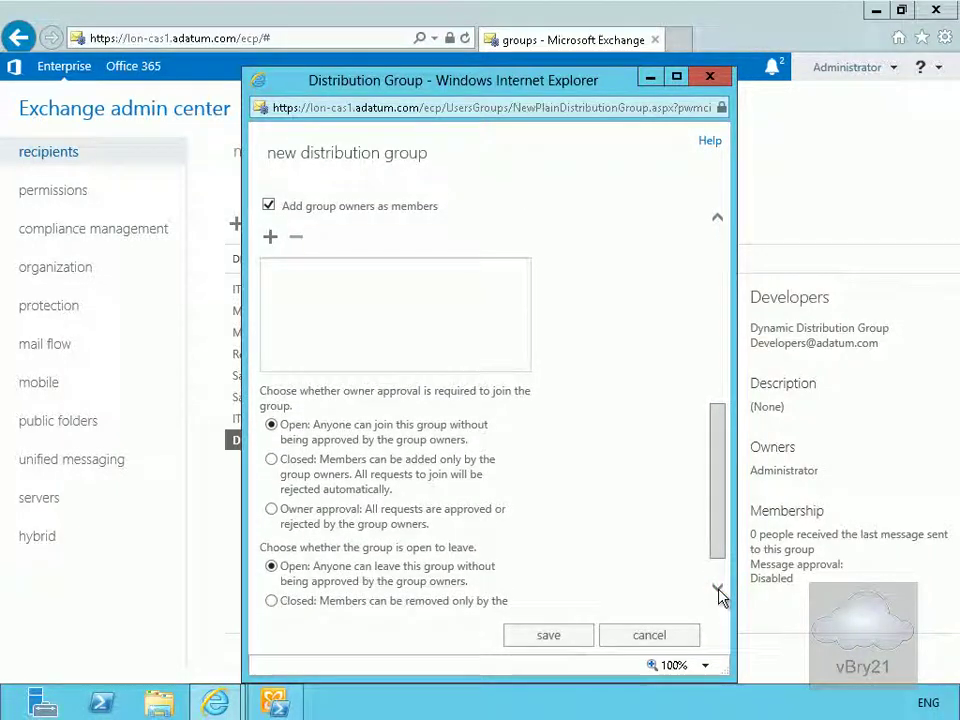
left_click(718, 590)
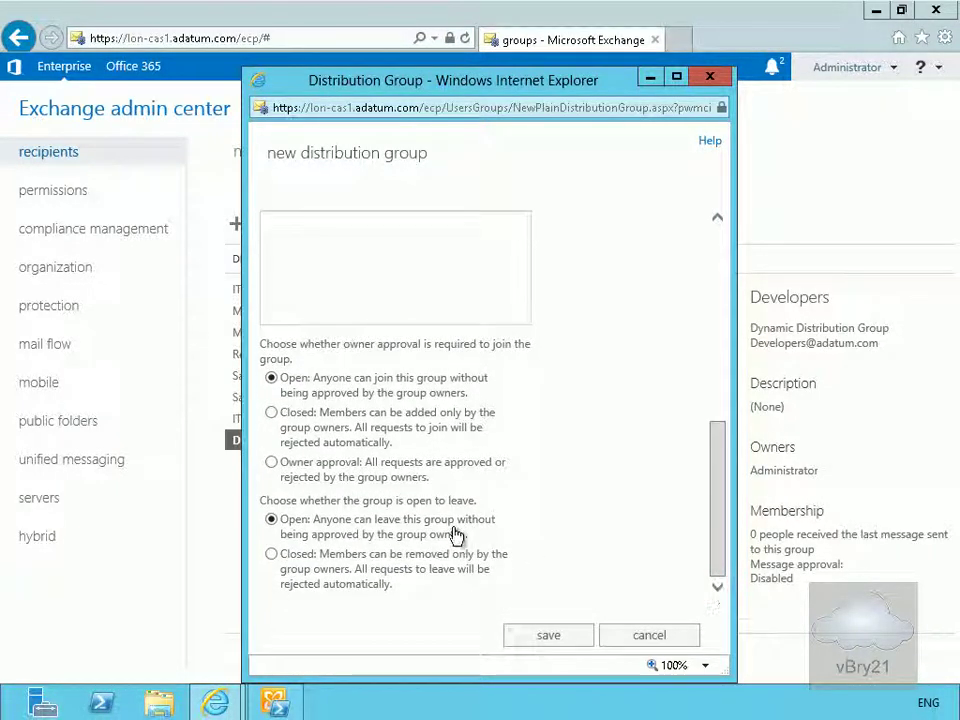
left_click(548, 636)
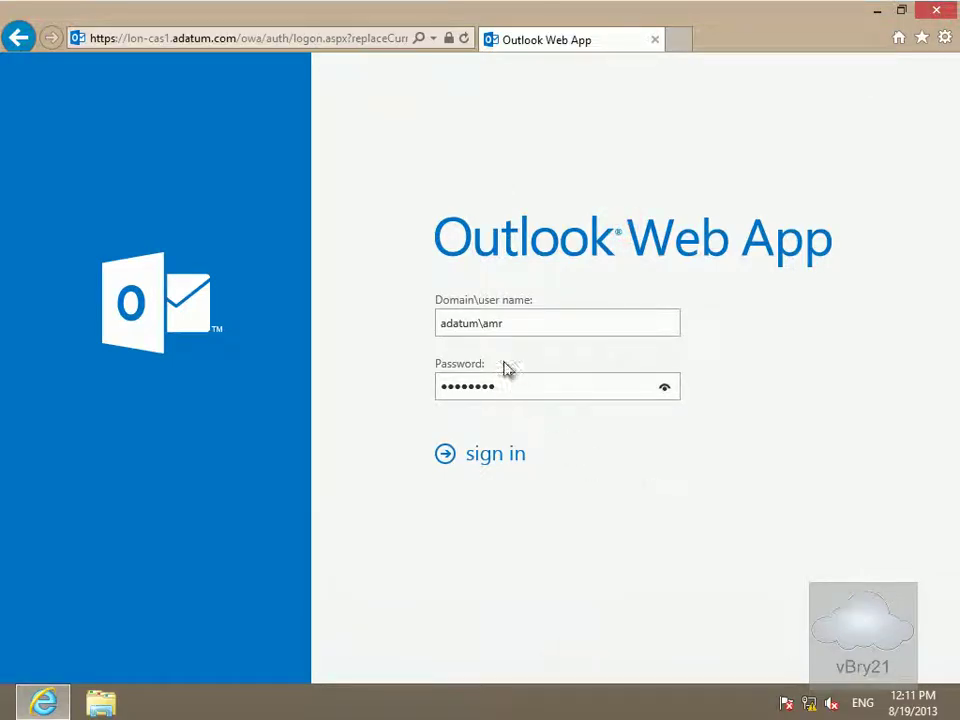
Sign in to the user's mailbox on the Outlook Web App logon page.
left_click(522, 467)
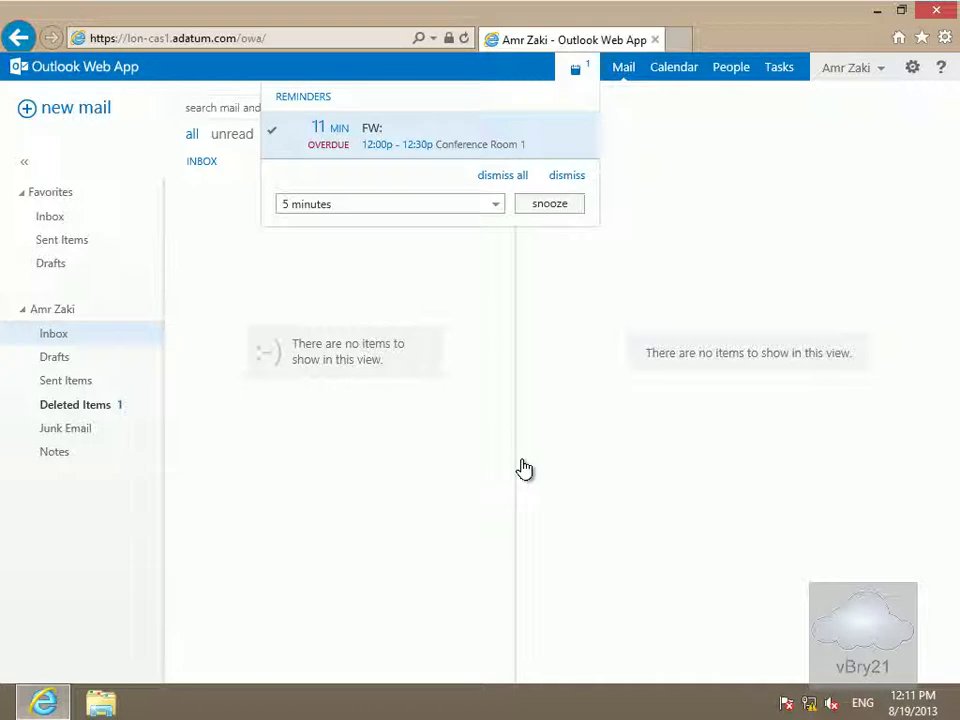
Dismiss all reminders and go to the groups page in mailbox Options.
left_click(507, 176)
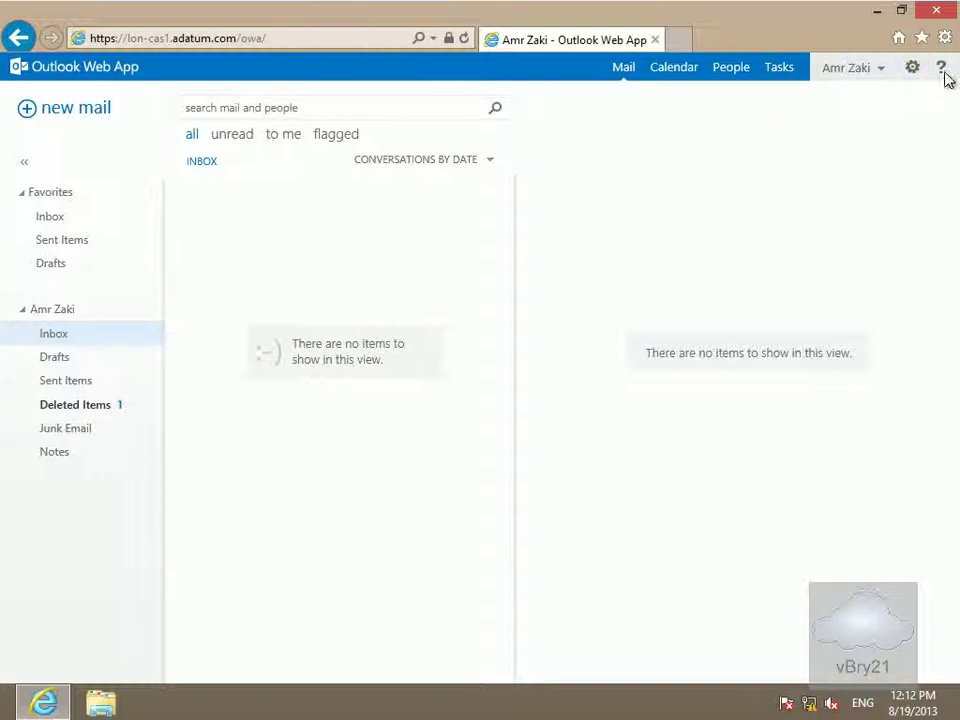
left_click(912, 70)
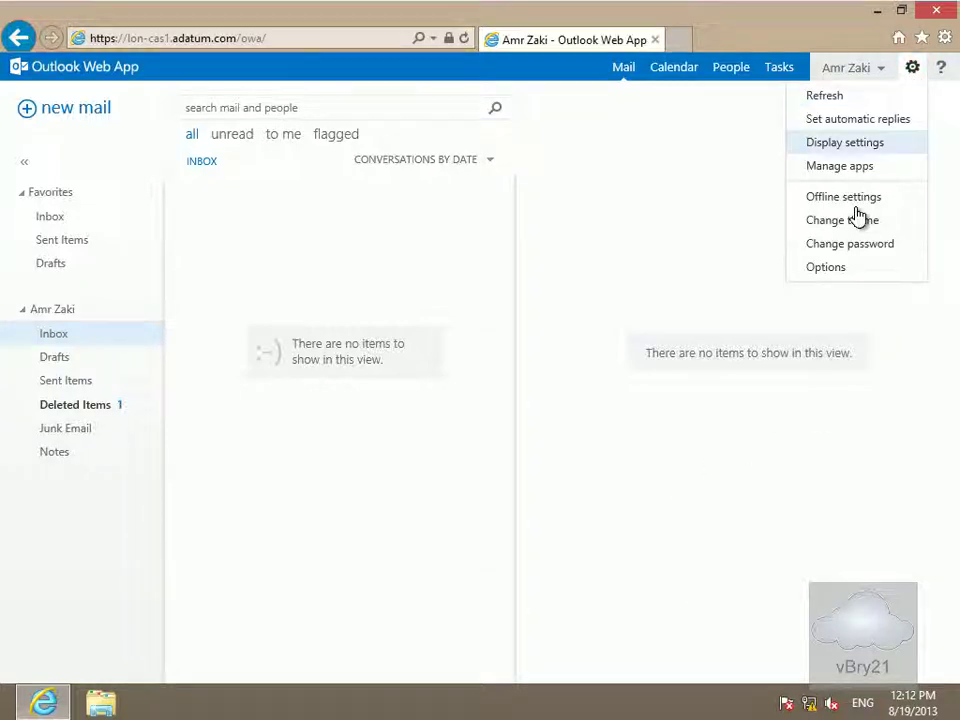
left_click(828, 268)
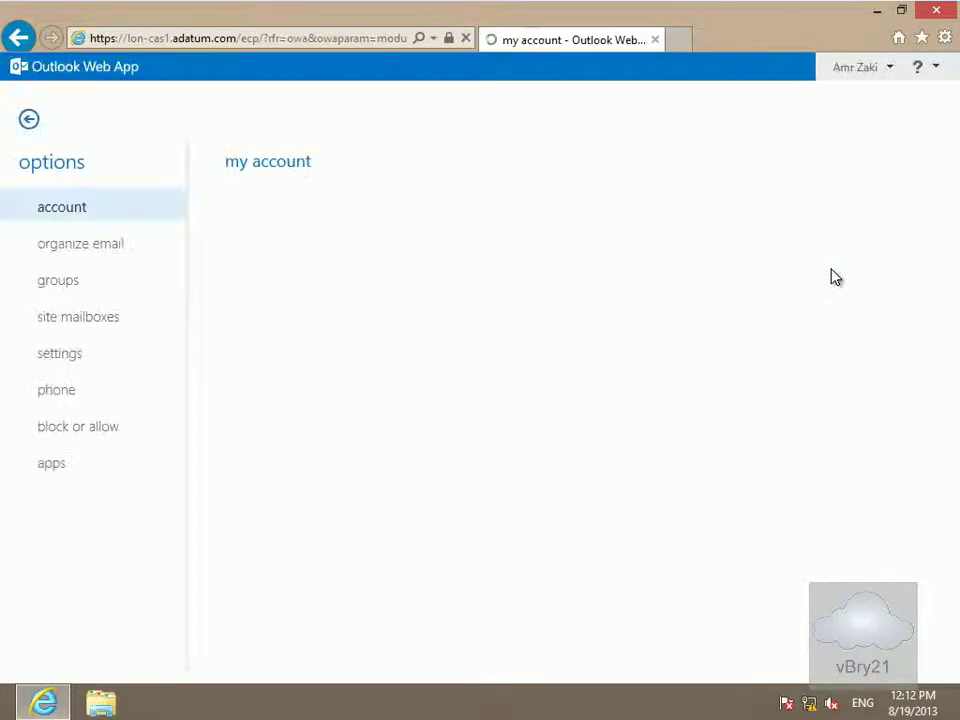
left_click(72, 284)
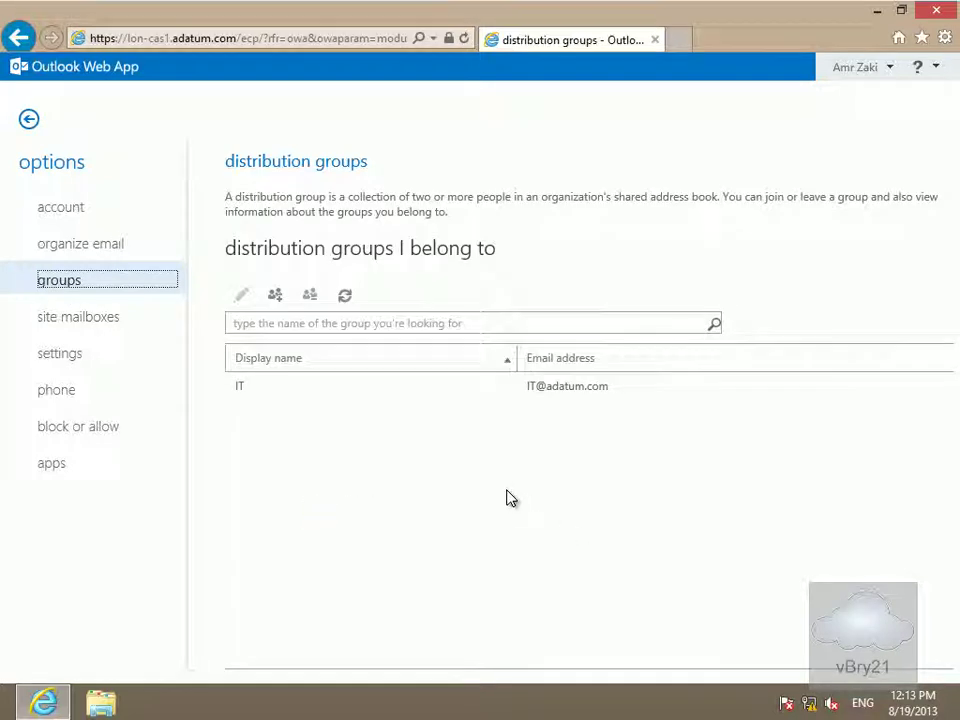
Join the TechDiscussion group from the all groups list and acknowledge the confirmation.
left_click(277, 300)
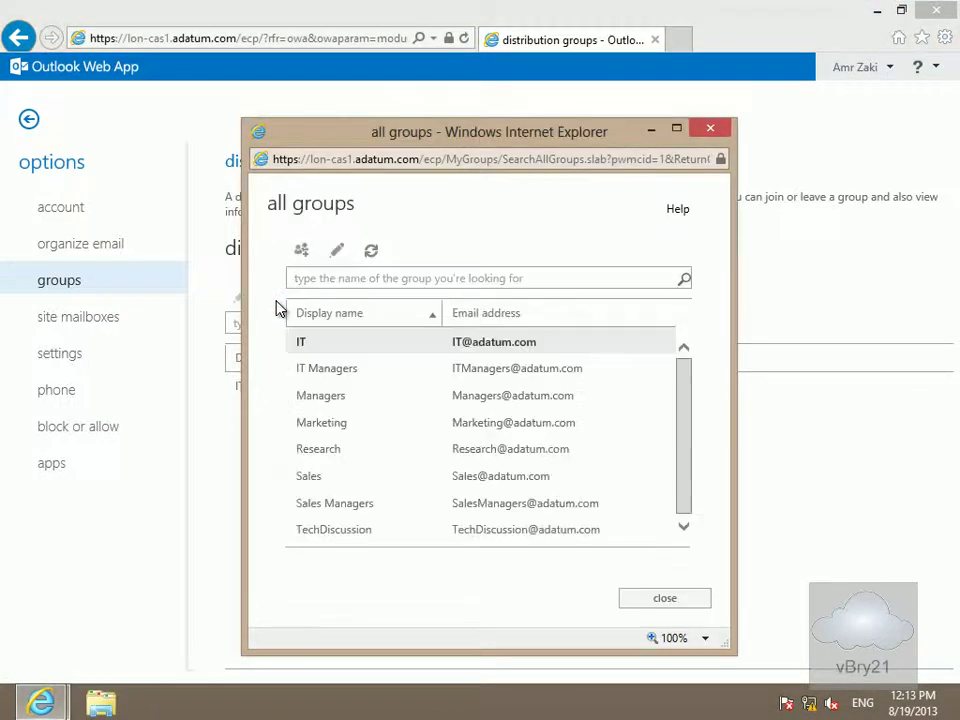
left_click(356, 536)
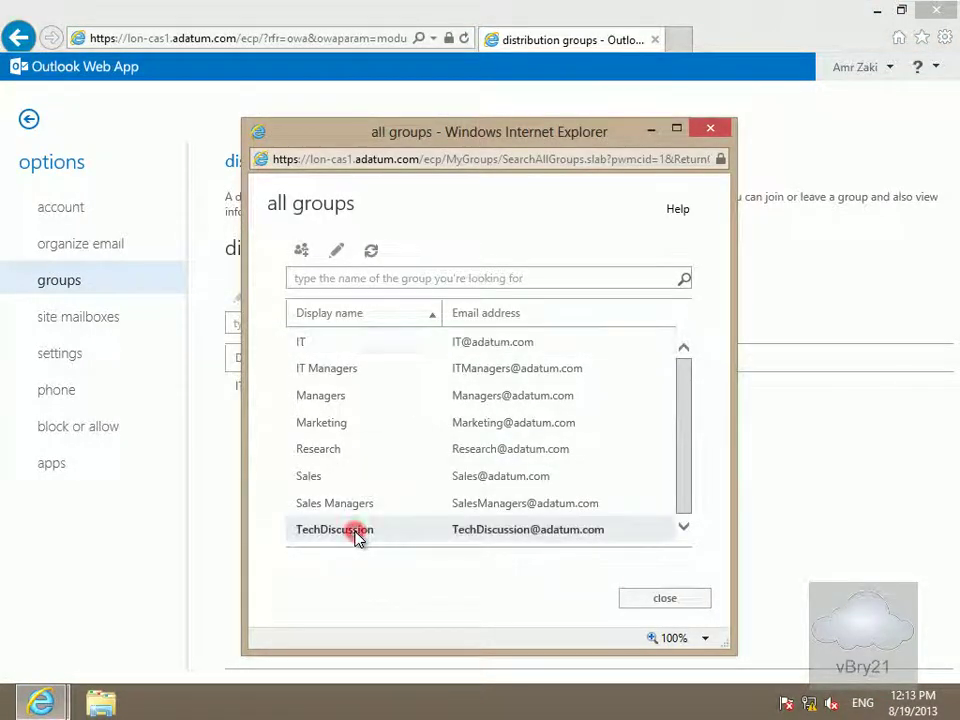
left_click(659, 600)
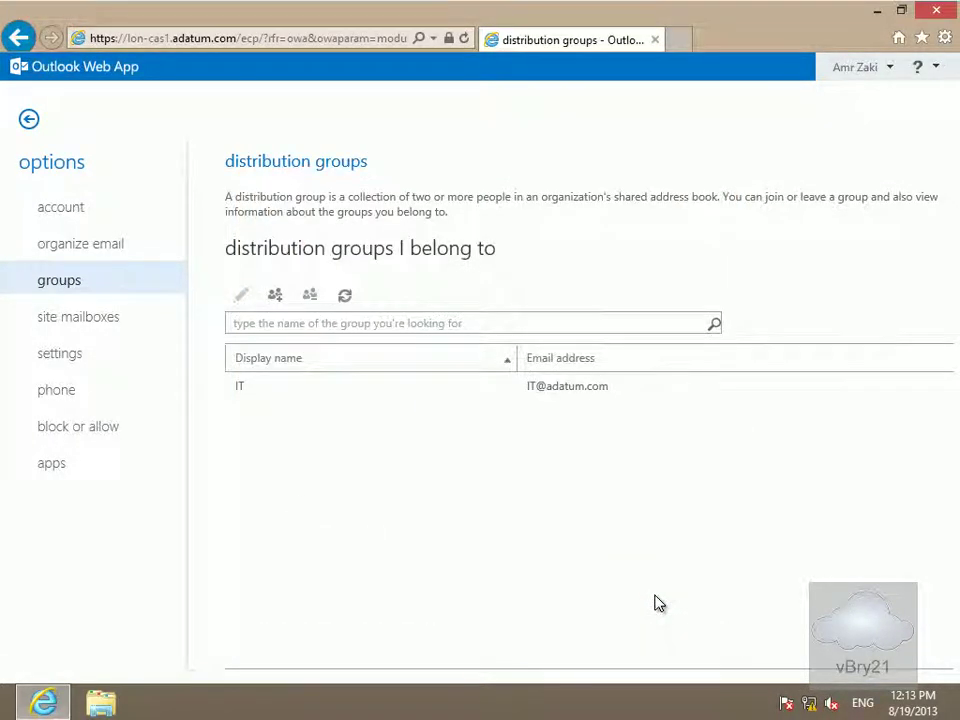
left_click(276, 294)
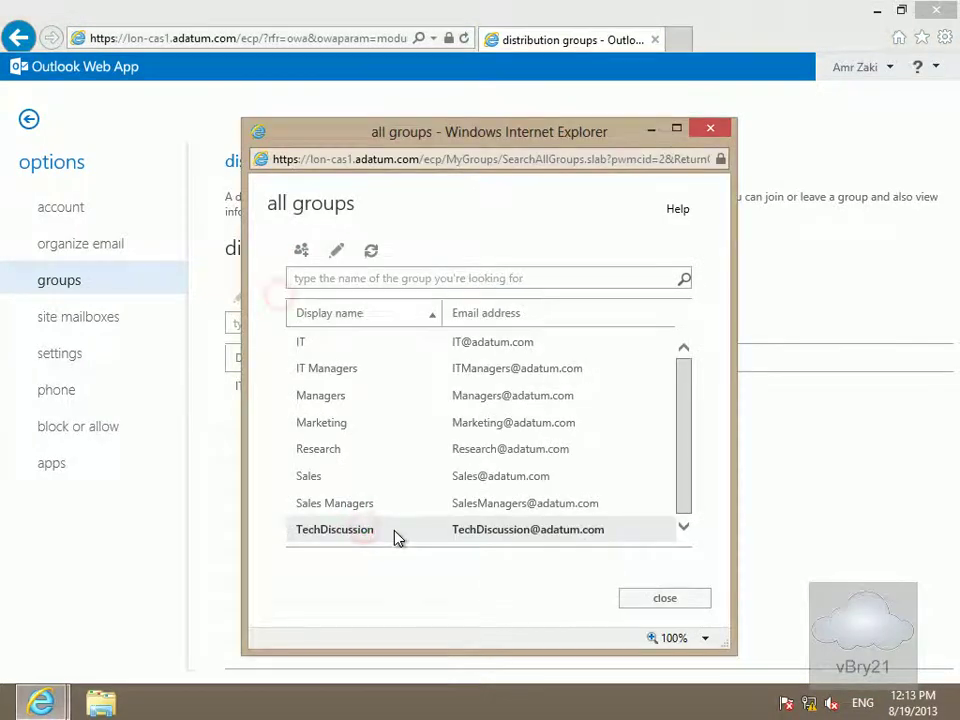
left_click(305, 257)
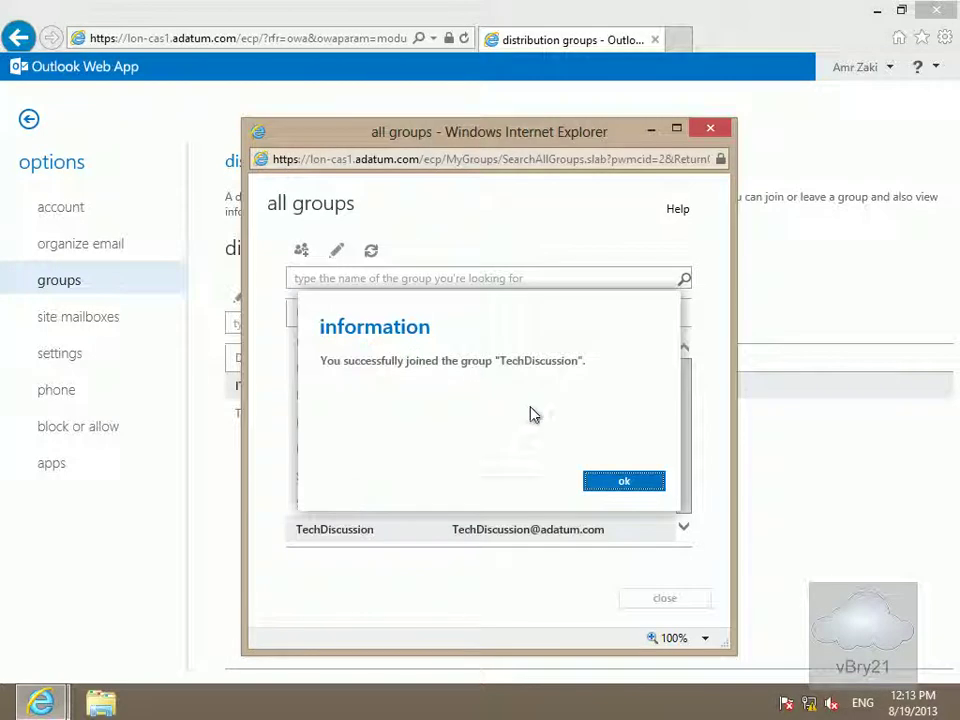
left_click(613, 486)
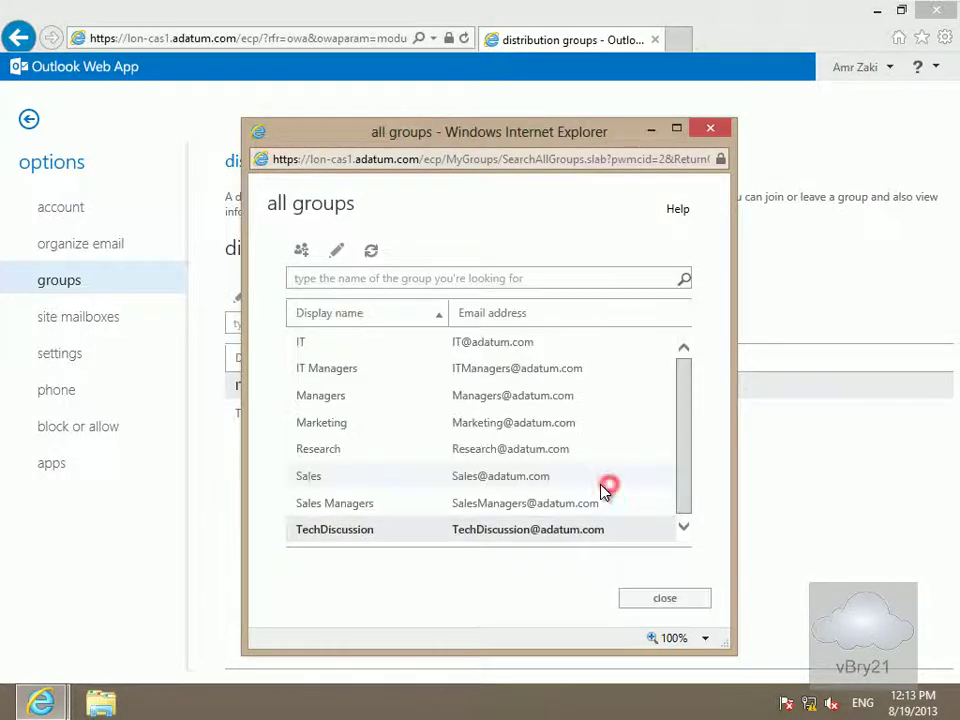
left_click(650, 600)
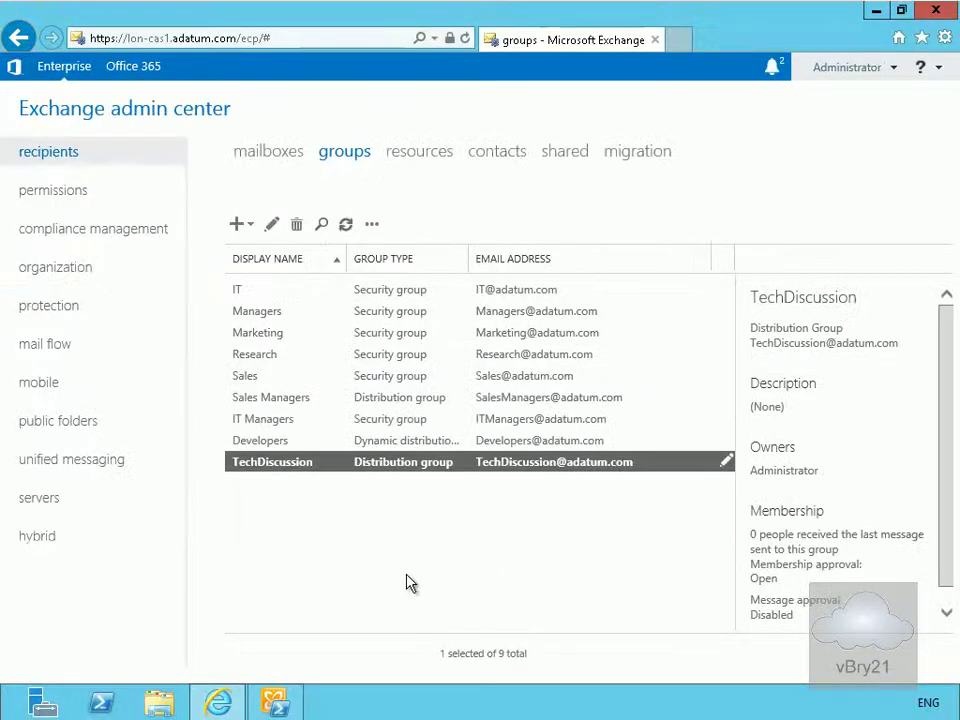
double_click(322, 463)
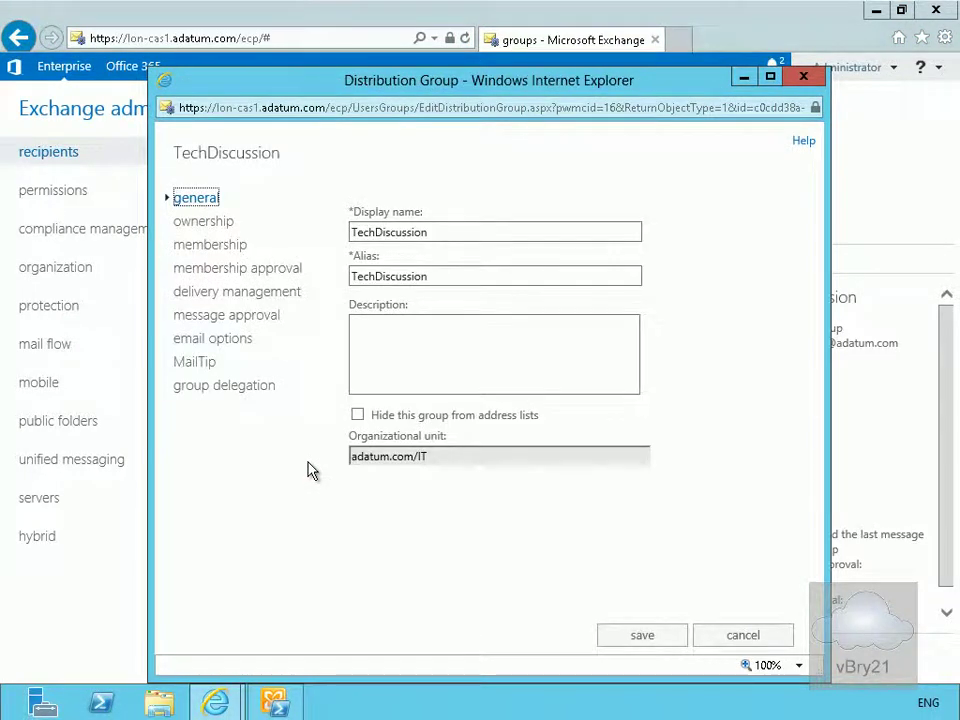
left_click(227, 250)
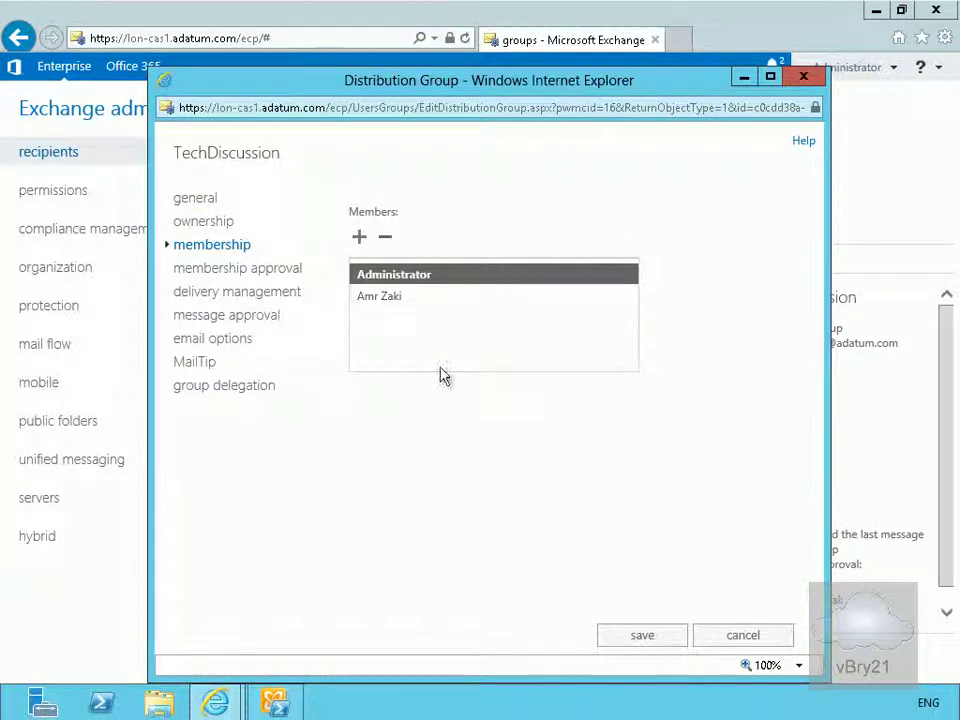
left_click(710, 634)
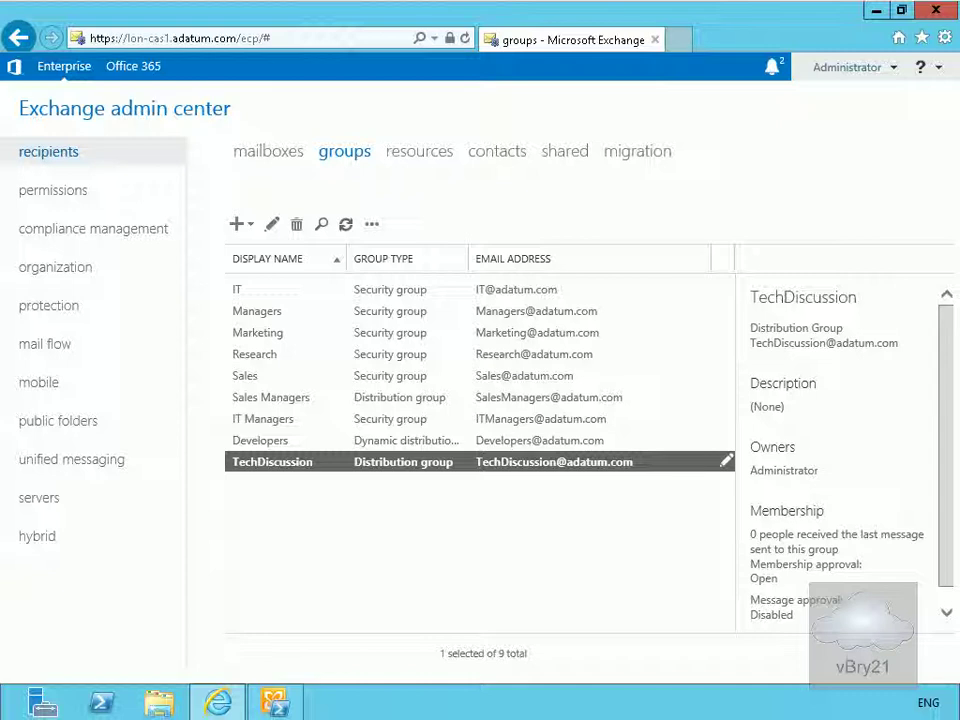
Choose Configure group naming policy from the groups toolbar's More menu.
left_click(372, 224)
left_click(373, 226)
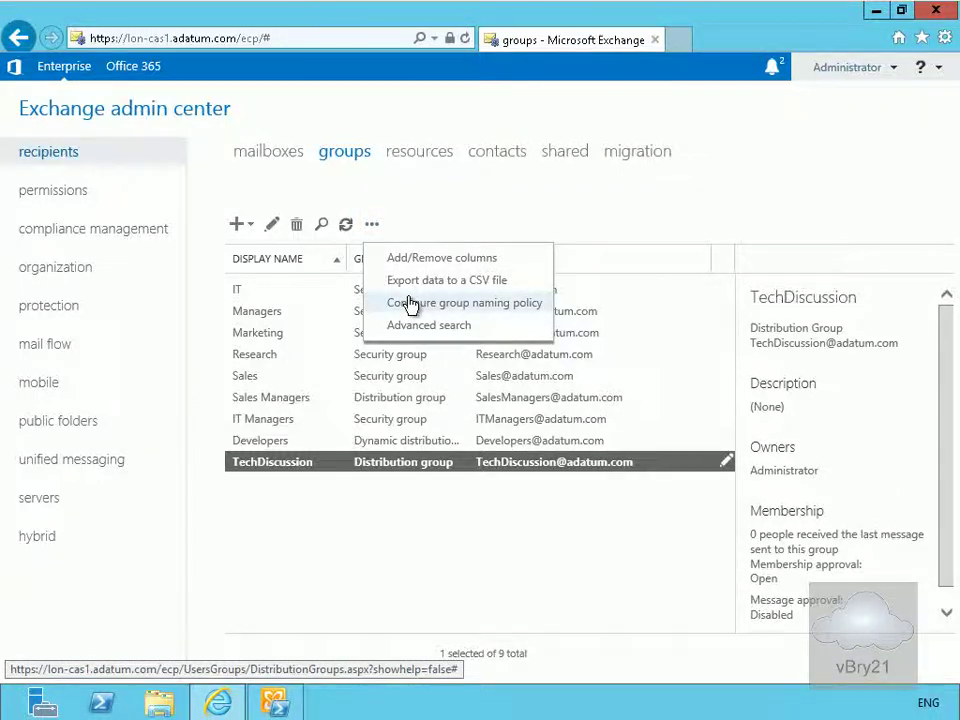
left_click(408, 302)
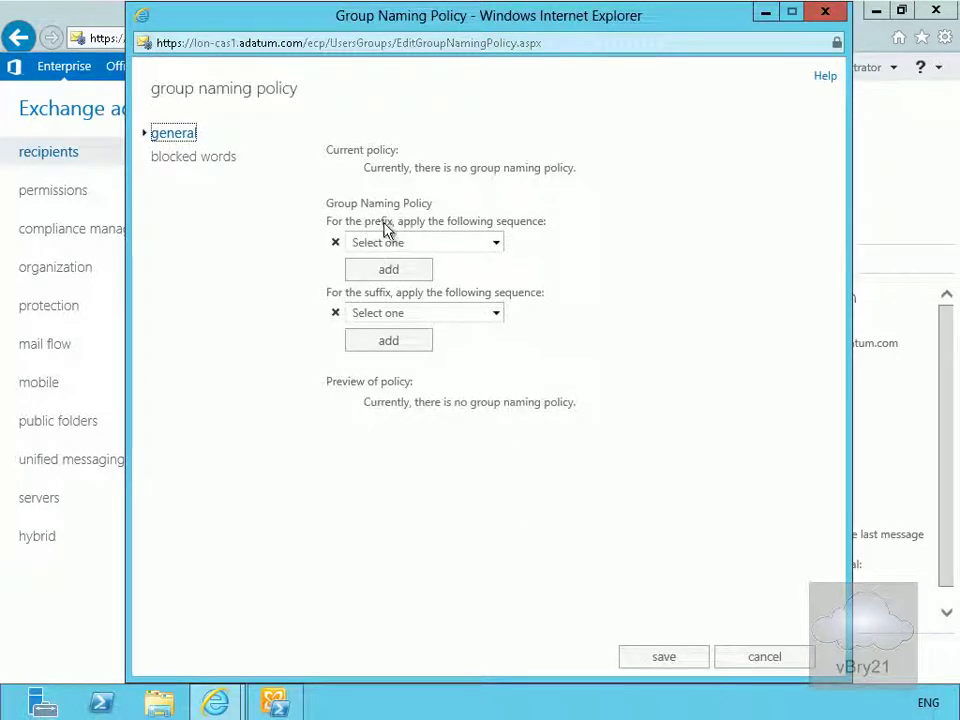
Set the naming policy prefix type to Text with the value EMailDL_.
left_click(496, 246)
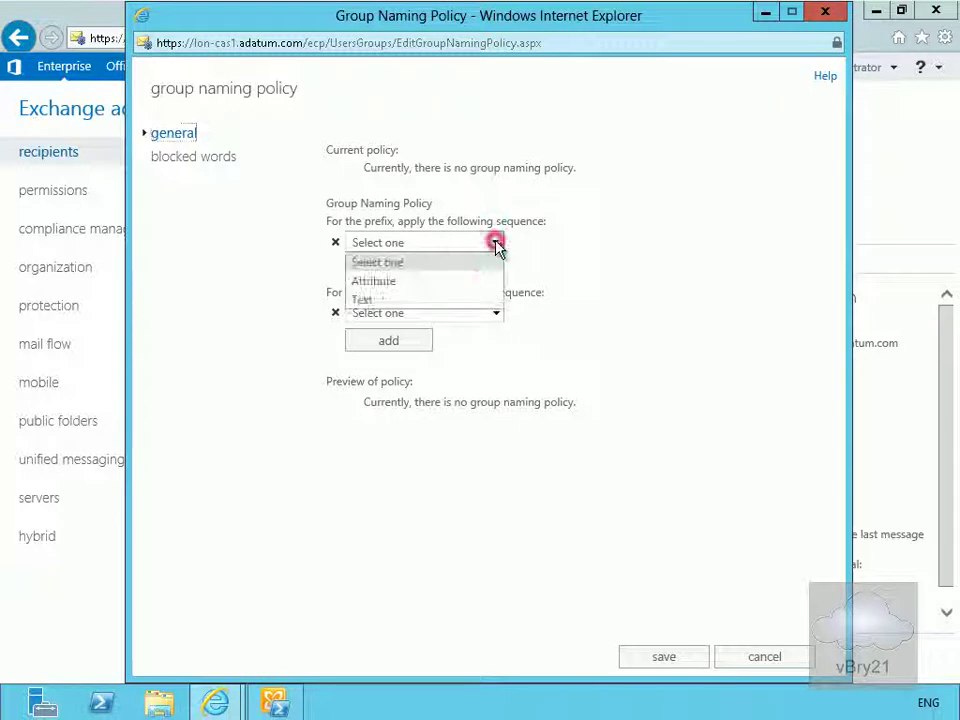
left_click(441, 301)
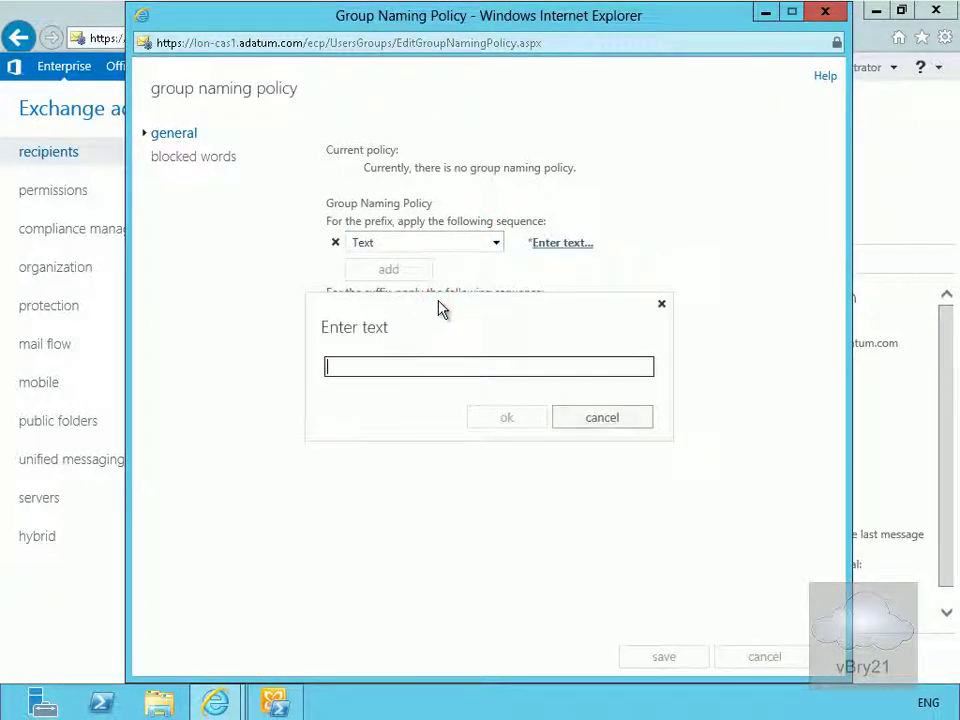
type("EMailDL_")
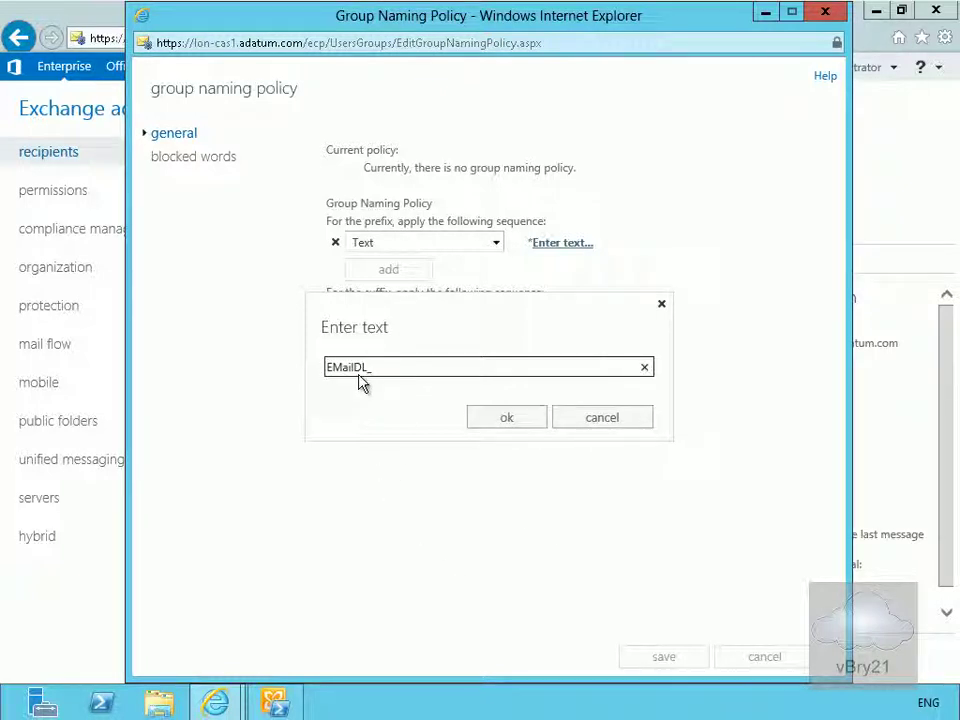
left_click(488, 422)
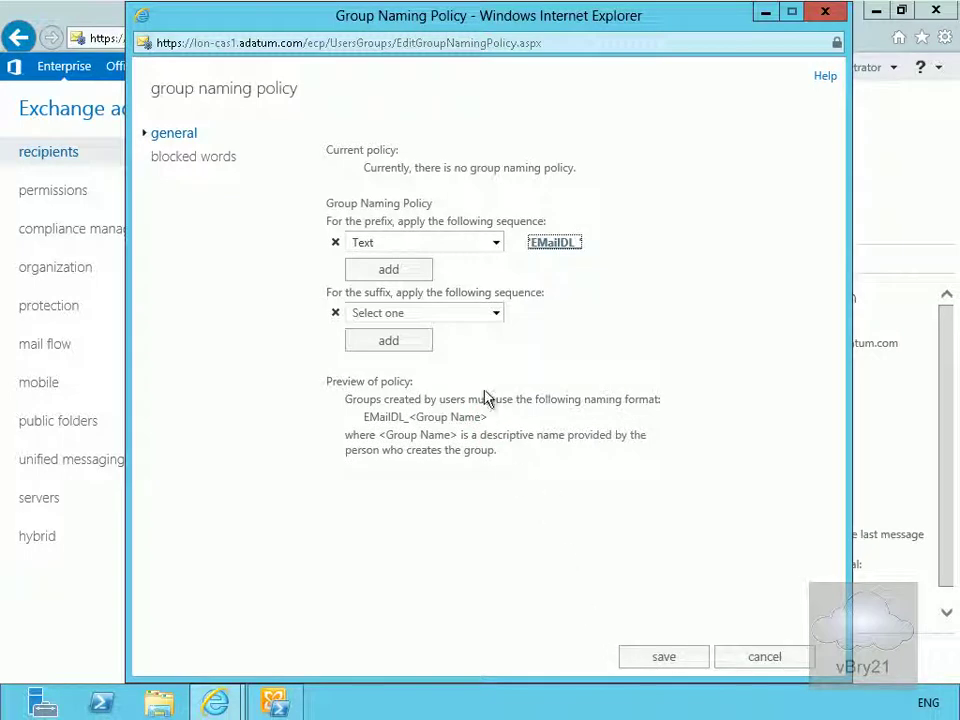
Add Company as an attribute suffix and save the EMailDL_<Group Name><Company> policy.
left_click(495, 313)
left_click(453, 353)
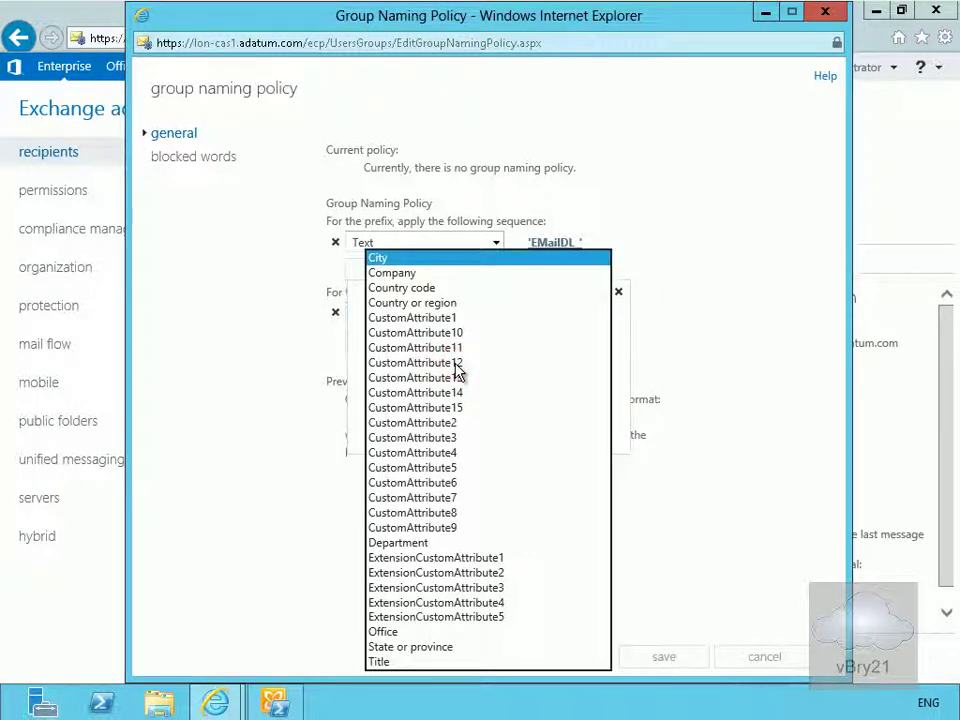
left_click(398, 274)
left_click(464, 430)
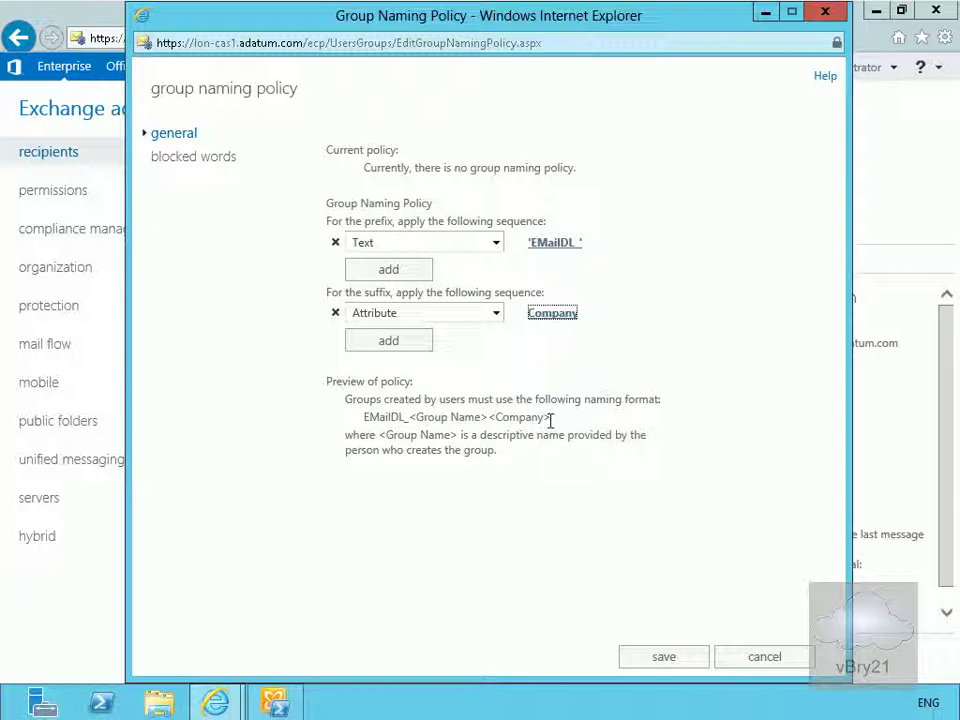
left_click(638, 657)
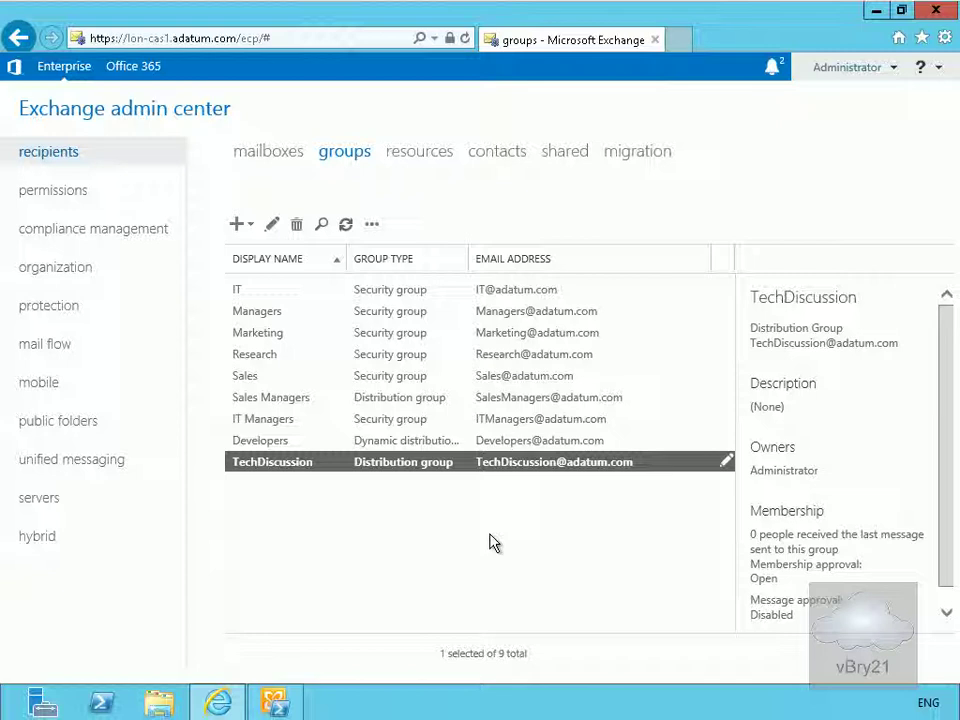
Edit the Default Role Assignment Policy under permissions > user roles.
left_click(74, 198)
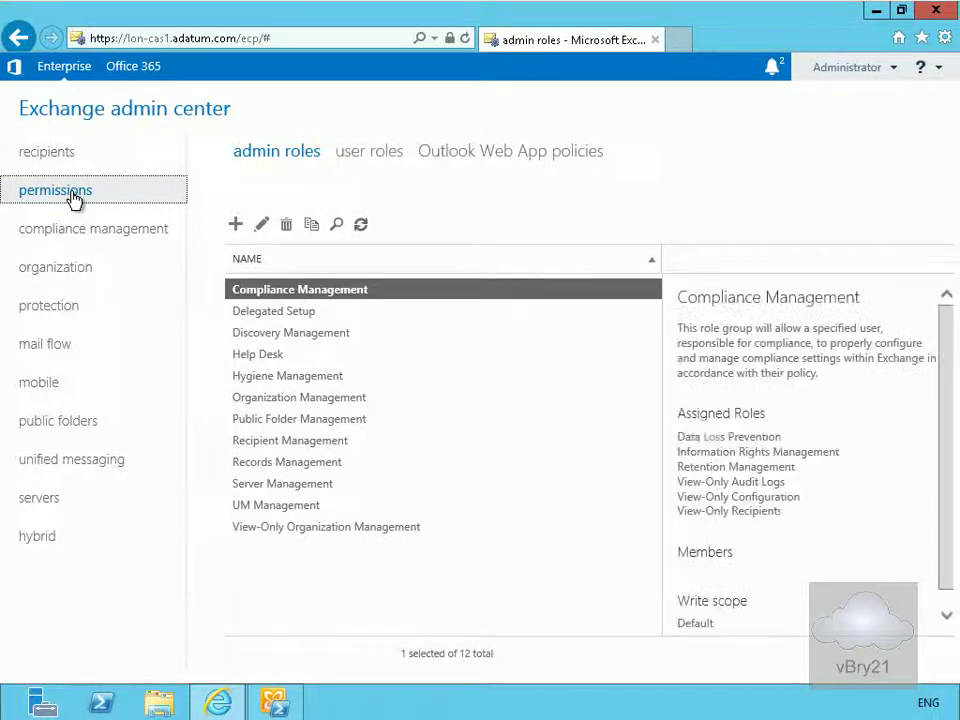
left_click(349, 160)
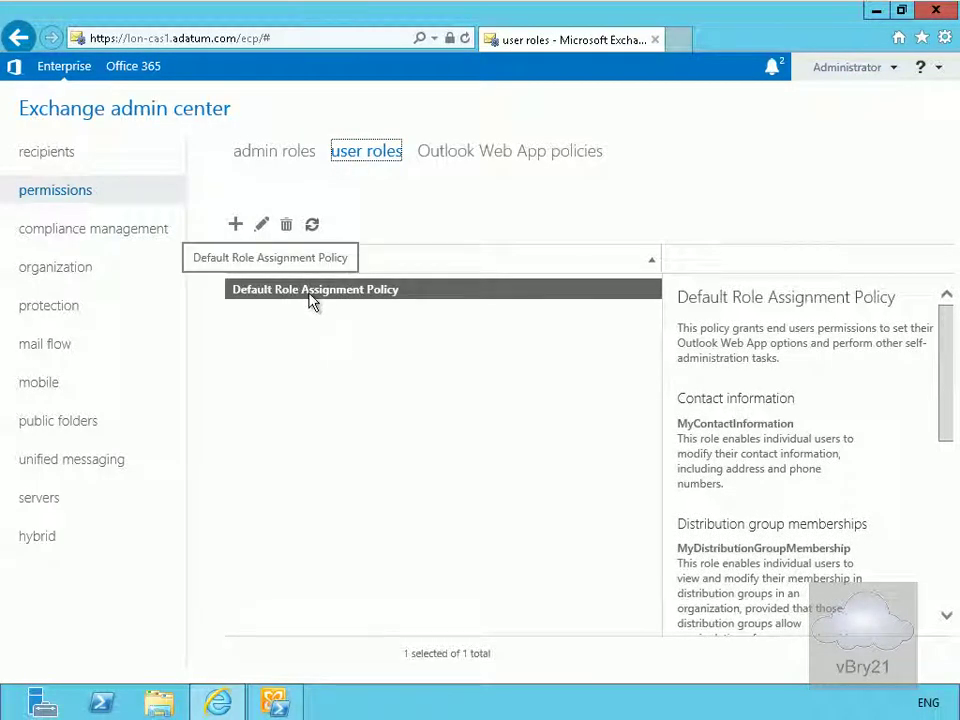
left_click(263, 226)
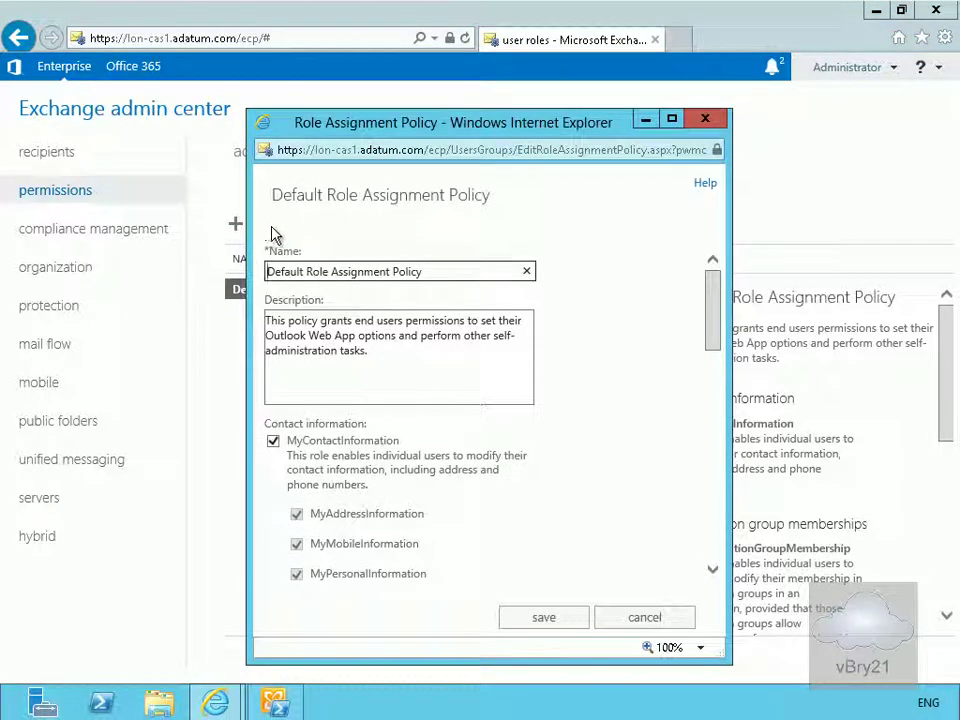
Tick MyDistributionGroups under Distribution groups, save, and confirm the warning.
left_click(708, 335)
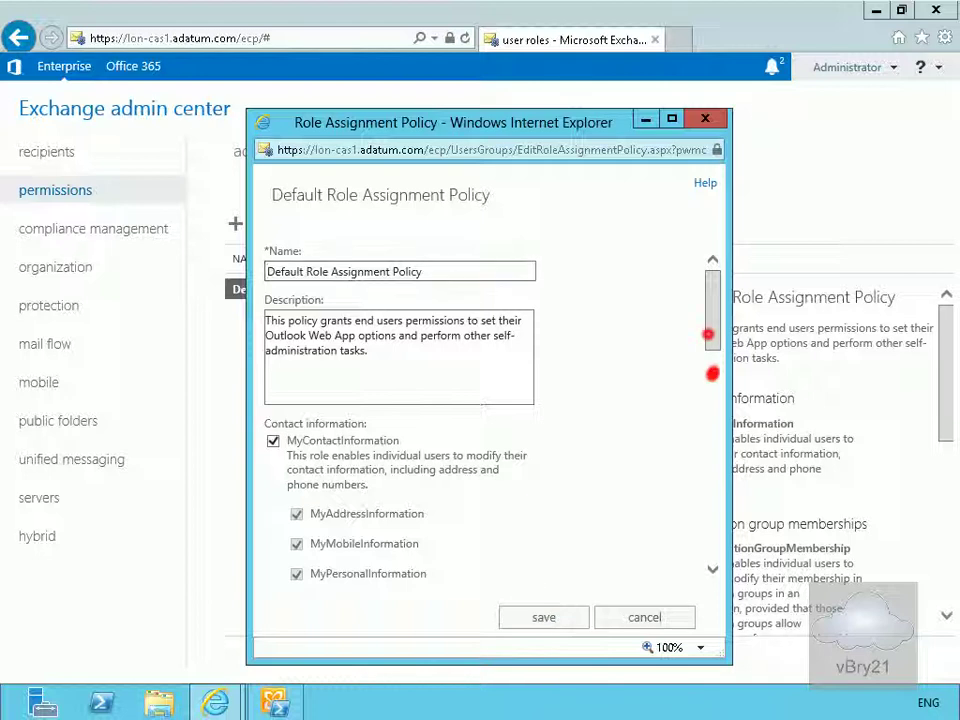
left_click(714, 570)
left_click(714, 570)
left_click(714, 570)
left_click(714, 570)
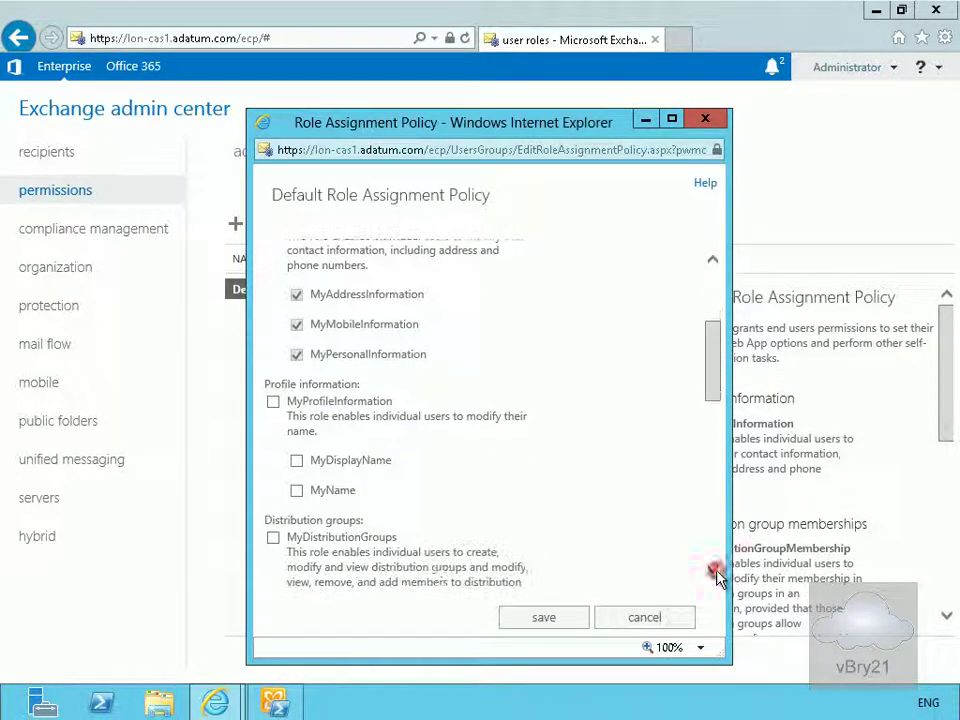
left_click(273, 538)
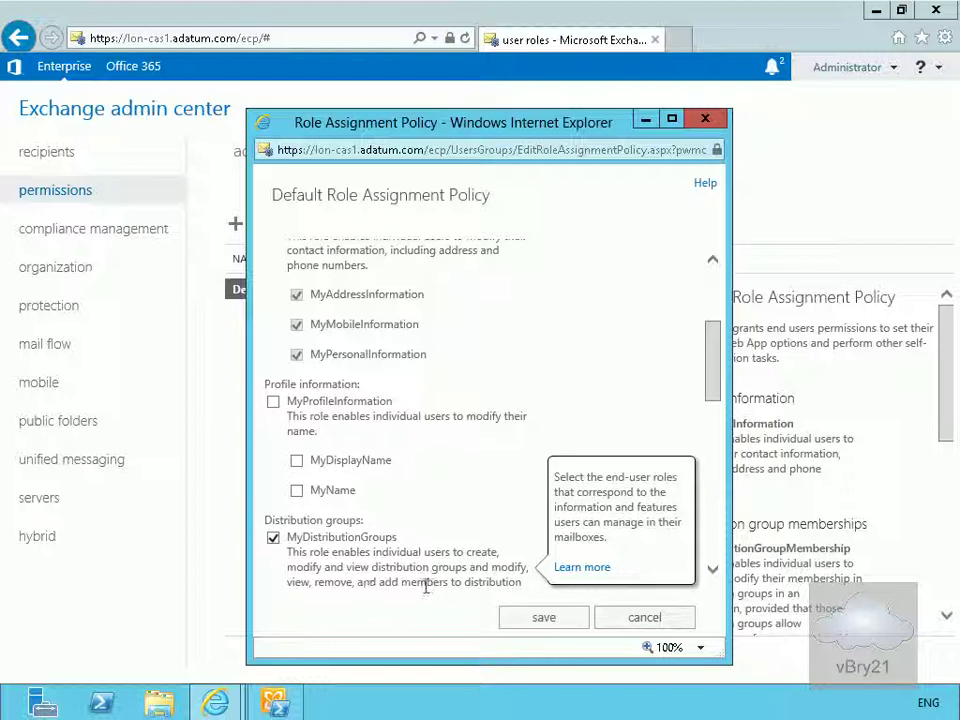
left_click(540, 617)
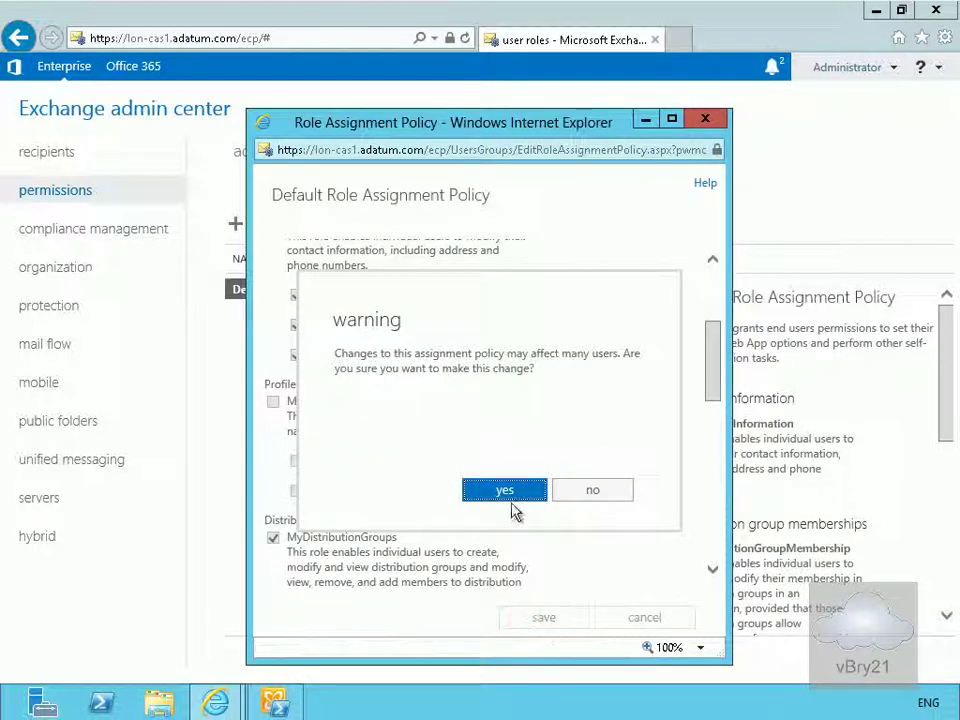
left_click(506, 495)
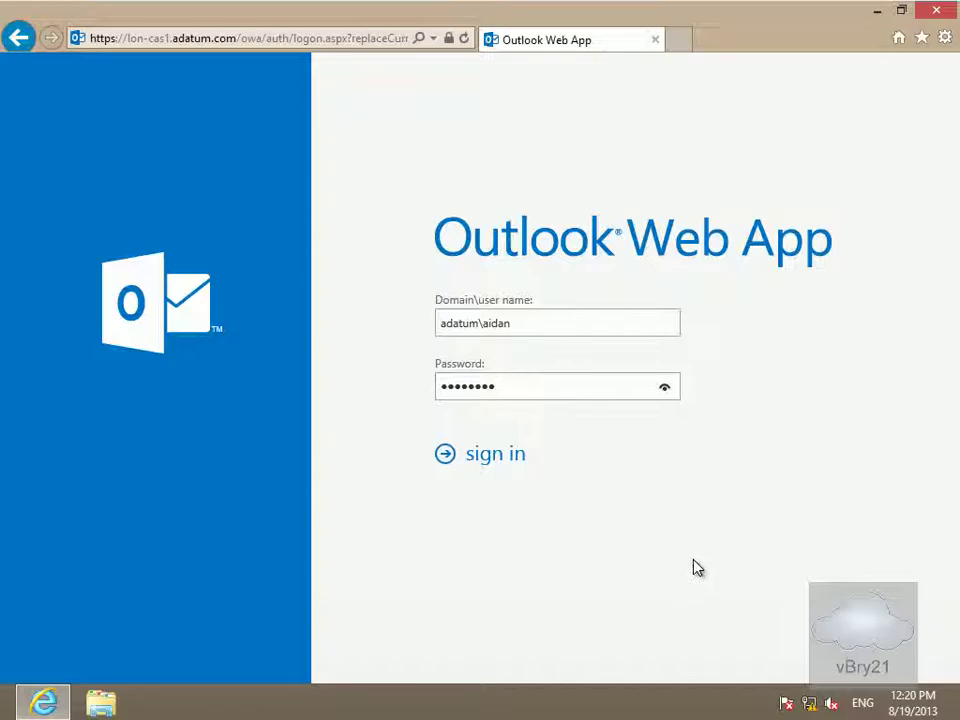
Sign in, keep the default language and time zone, then open Options > groups.
left_click(503, 461)
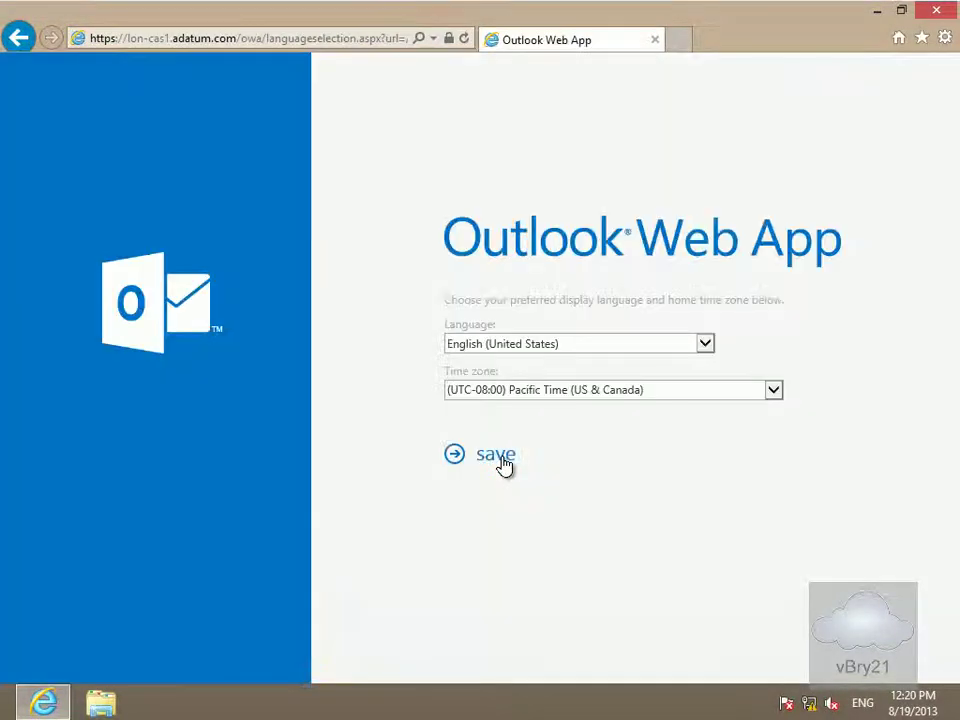
left_click(499, 461)
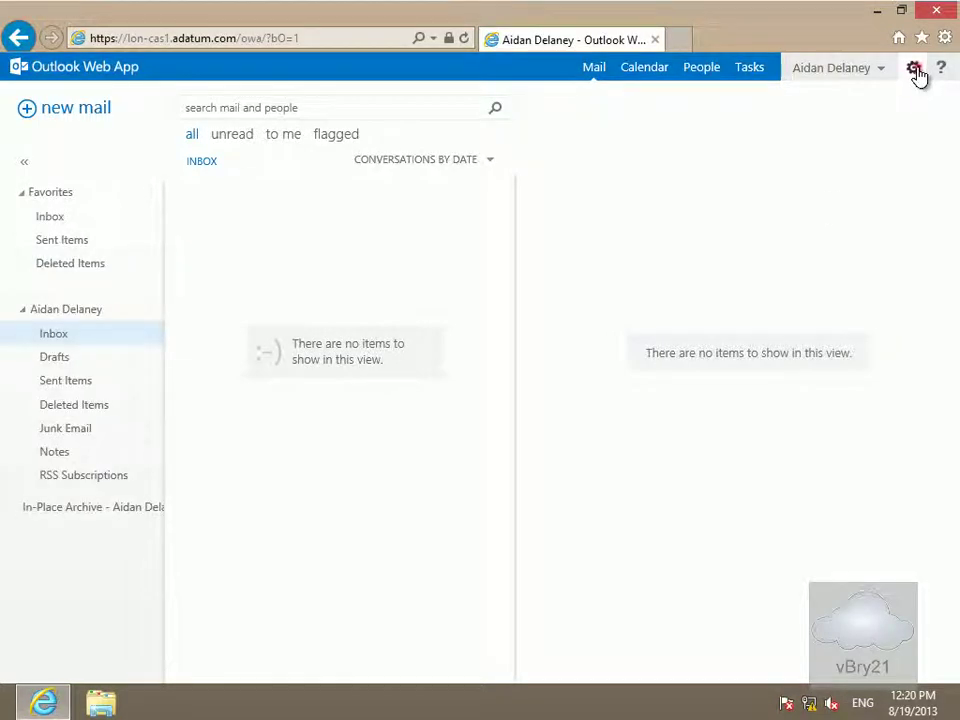
left_click(913, 69)
left_click(851, 267)
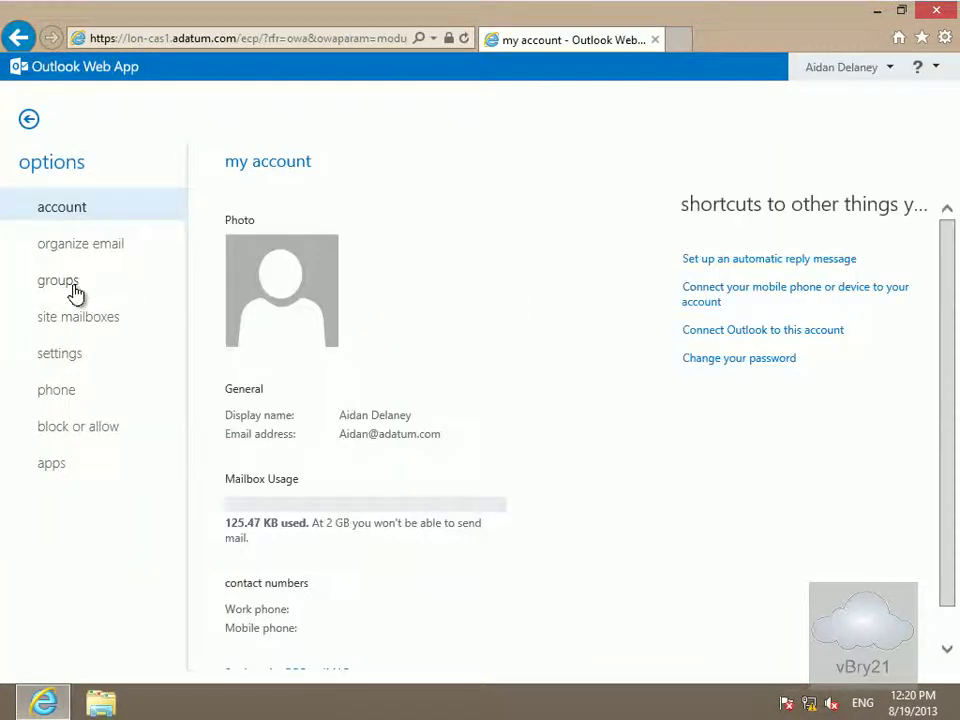
left_click(62, 282)
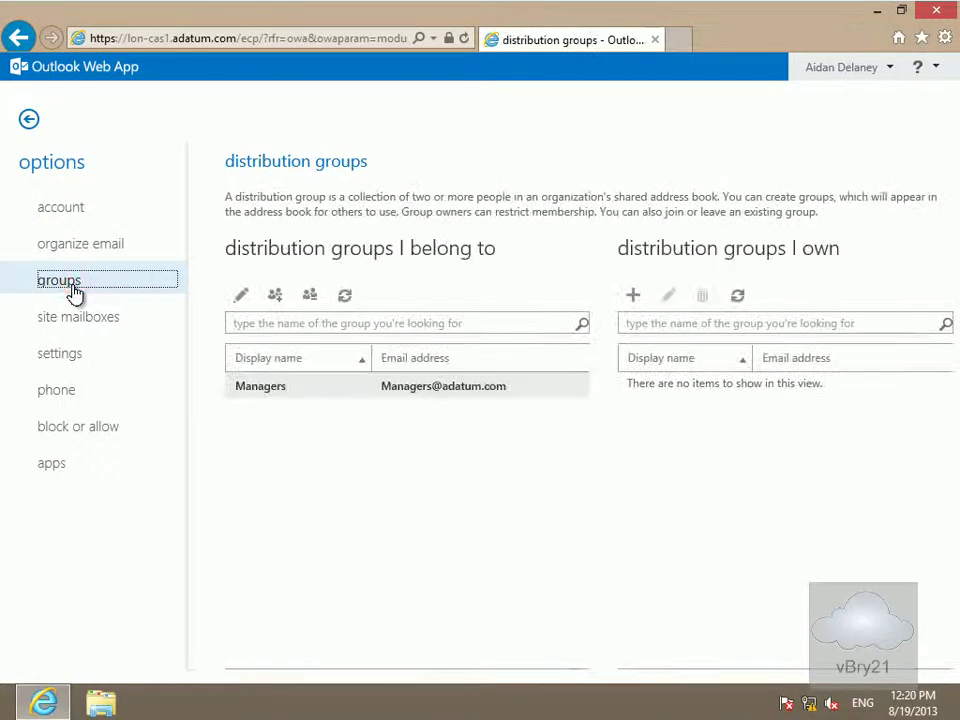
Start a new distribution group with EXAdmins as both its display name and alias.
left_click(632, 295)
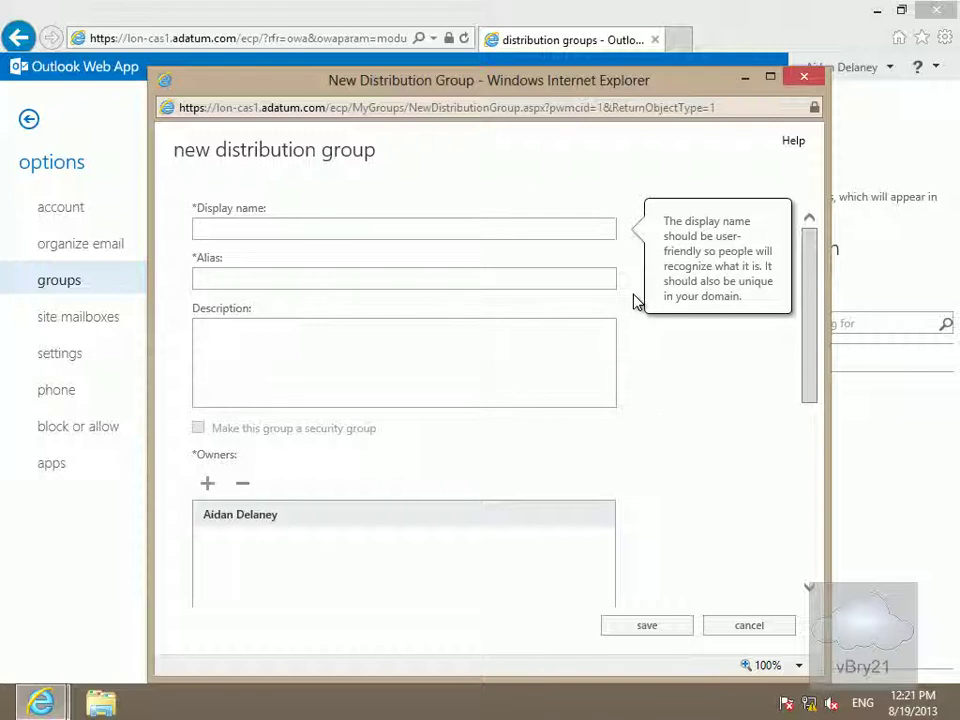
type("EX")
left_click(265, 230)
left_click_drag(245, 230, 193, 238)
key("ctrl+c")
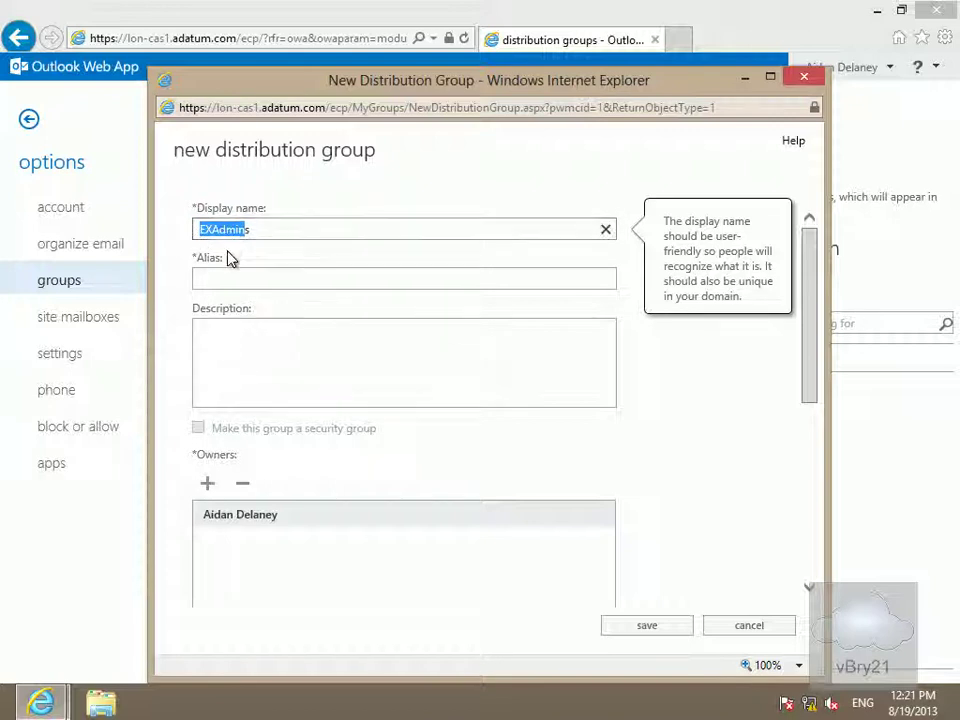
left_click(233, 280)
key("ctrl+v")
type("s")
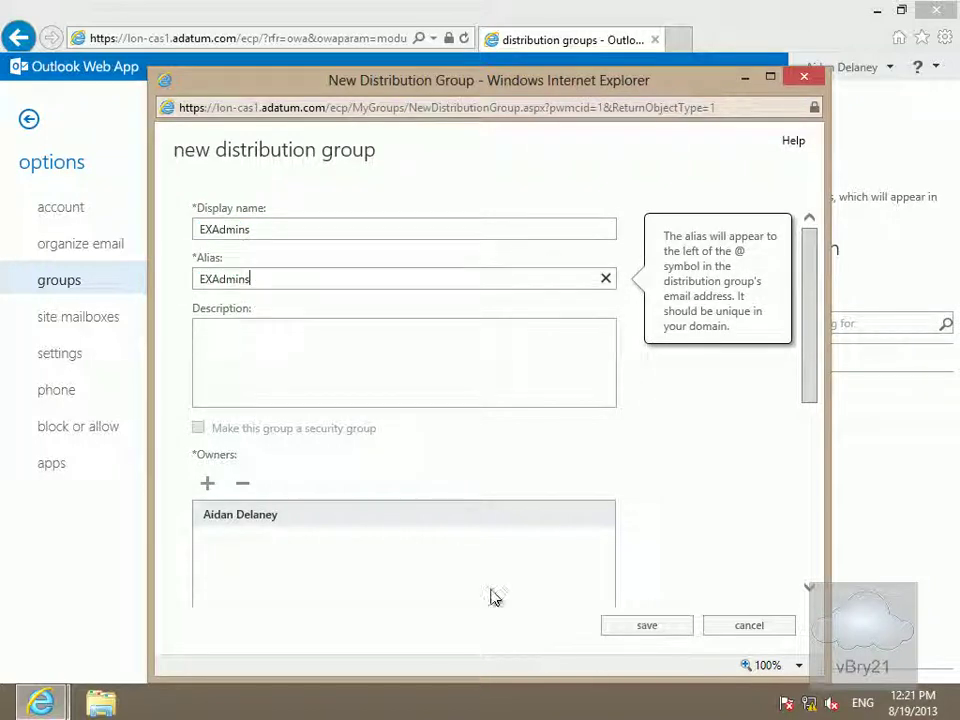
Save the group and accept the policy-applied name EMailDL_EXAdminsA. Datum.
left_click(655, 630)
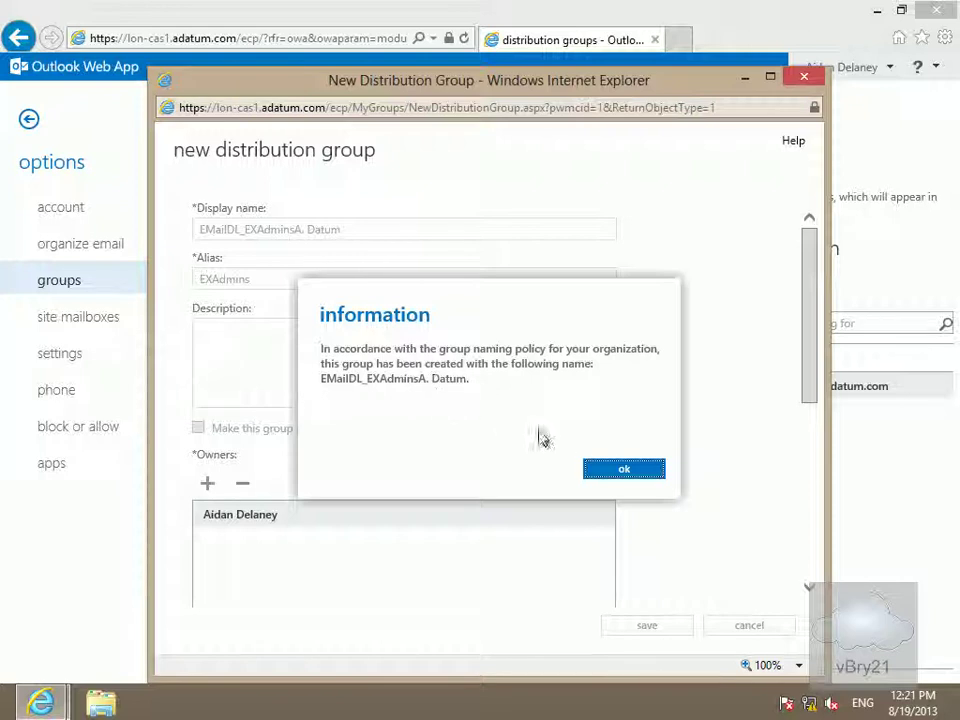
left_click(606, 476)
left_click(606, 476)
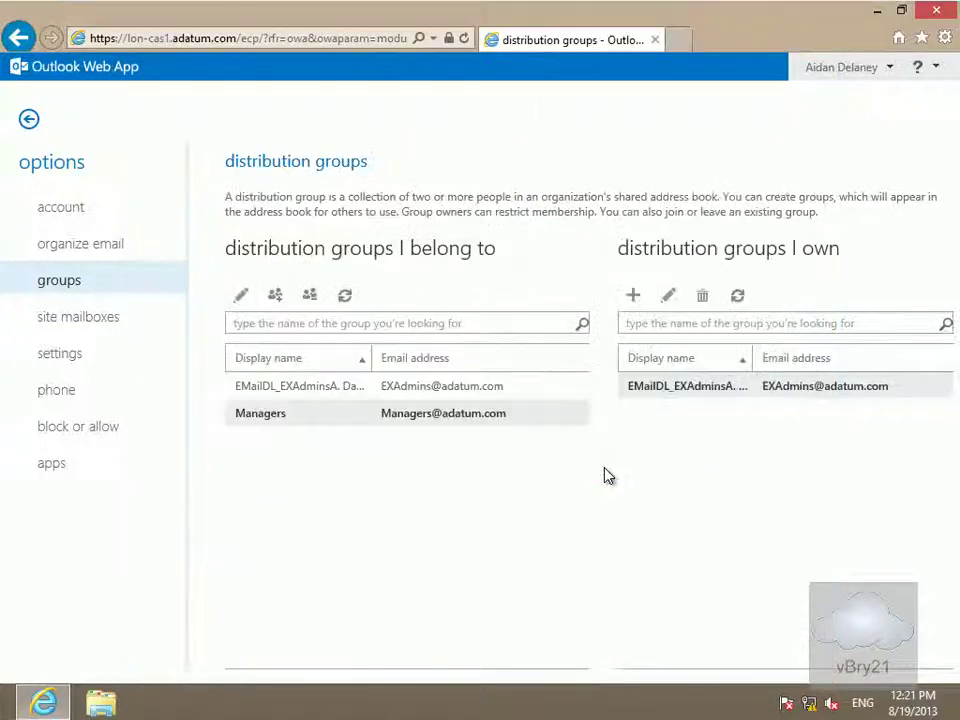